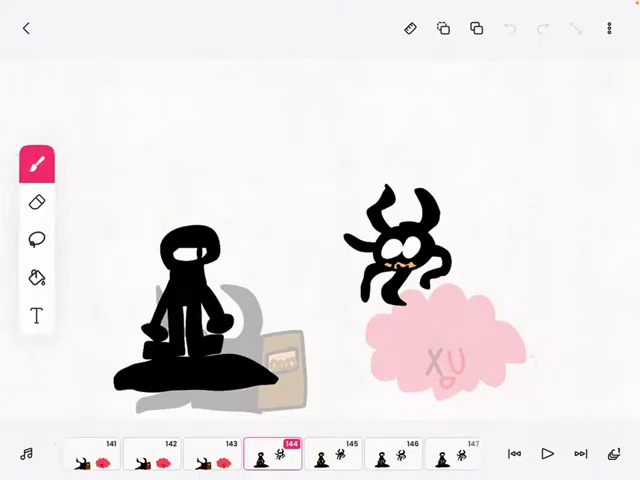
# - Step from frame 144 to 148, where the horned creature gains white eyes
pyautogui.click(581, 453)
pyautogui.click(581, 453)
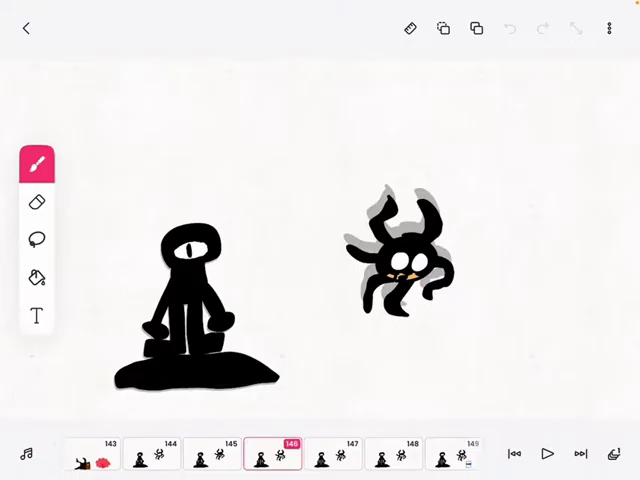
pyautogui.moveTo(335, 455); pyautogui.dragTo(274, 455)
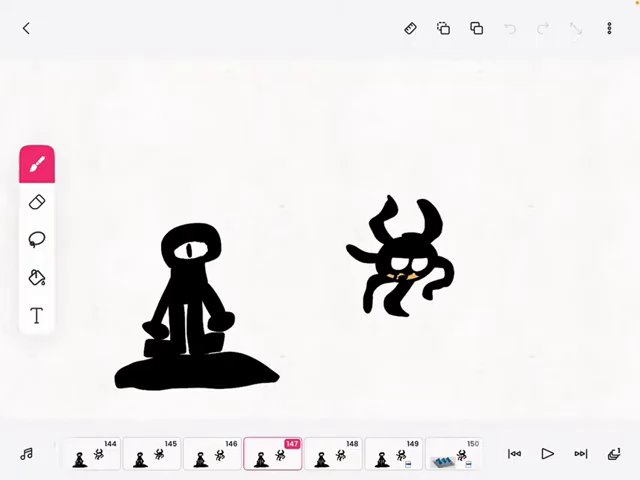
pyautogui.moveTo(335, 455); pyautogui.dragTo(274, 455)
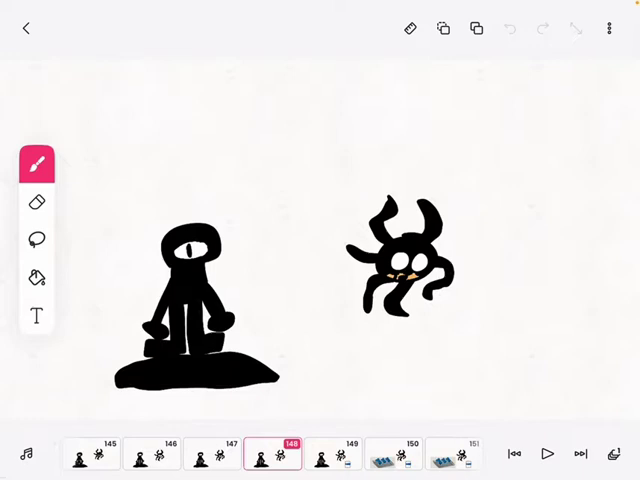
# - Advance through frames 149–155: the white box, the first tray, then smaller trays
pyautogui.moveTo(335, 455); pyautogui.dragTo(274, 455)
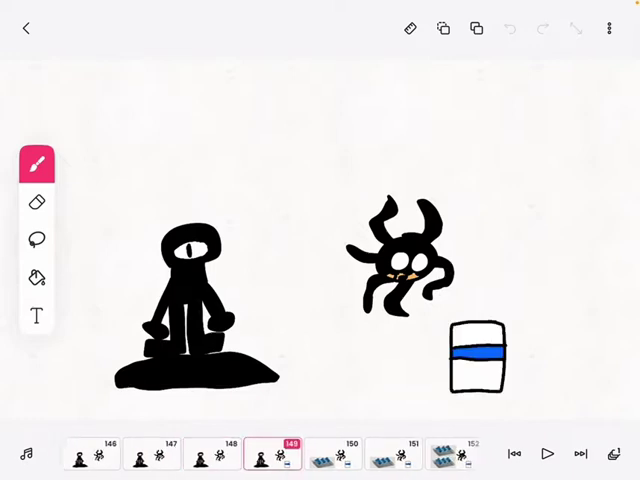
pyautogui.moveTo(335, 455); pyautogui.dragTo(274, 455)
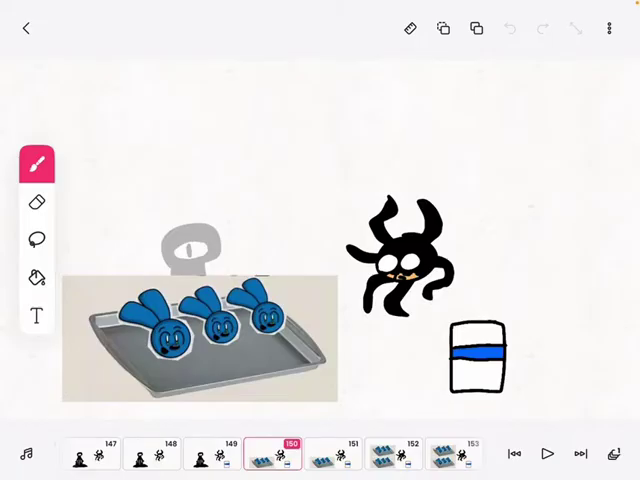
pyautogui.moveTo(335, 455); pyautogui.dragTo(274, 455)
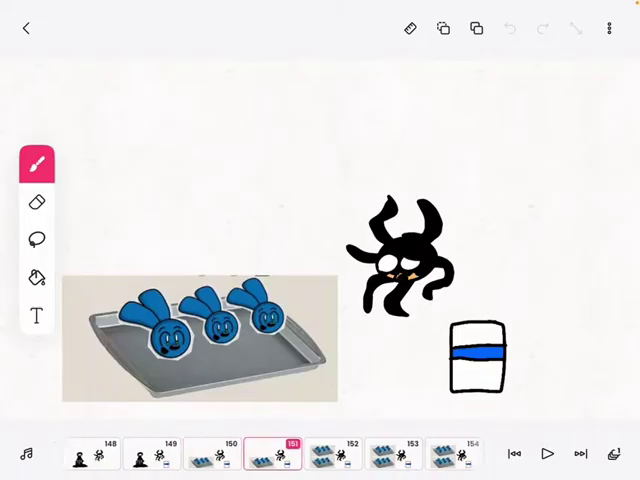
pyautogui.moveTo(335, 455); pyautogui.dragTo(274, 455)
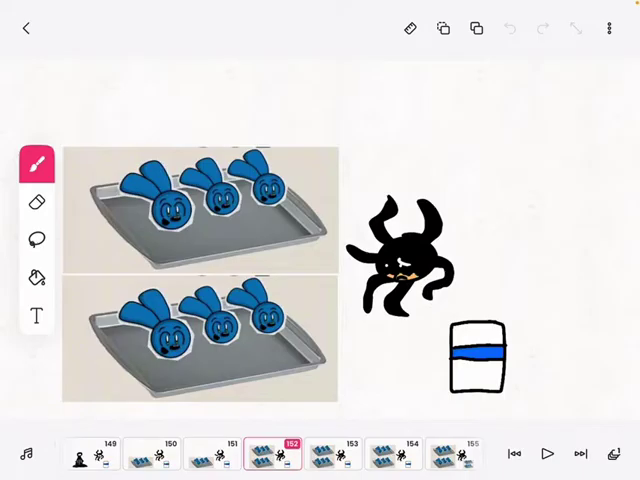
pyautogui.moveTo(335, 455); pyautogui.dragTo(274, 455)
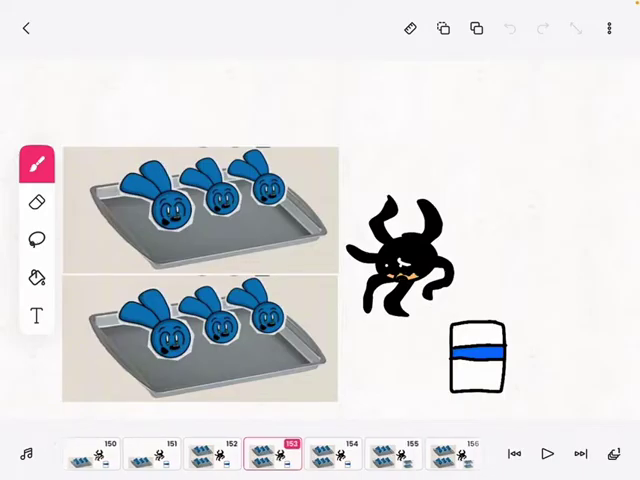
pyautogui.moveTo(335, 455); pyautogui.dragTo(274, 455)
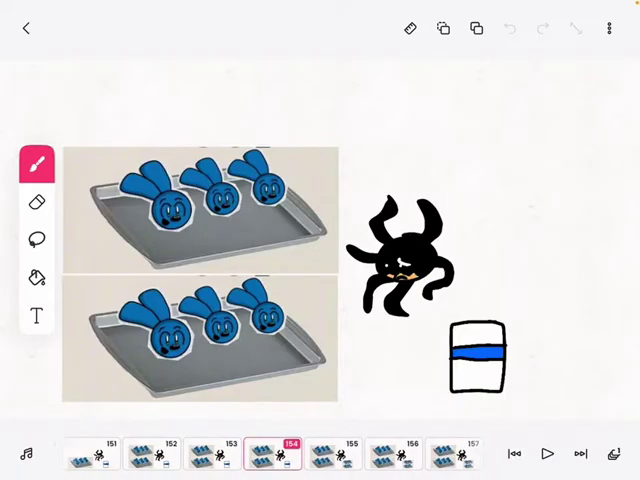
pyautogui.moveTo(335, 455); pyautogui.dragTo(274, 455)
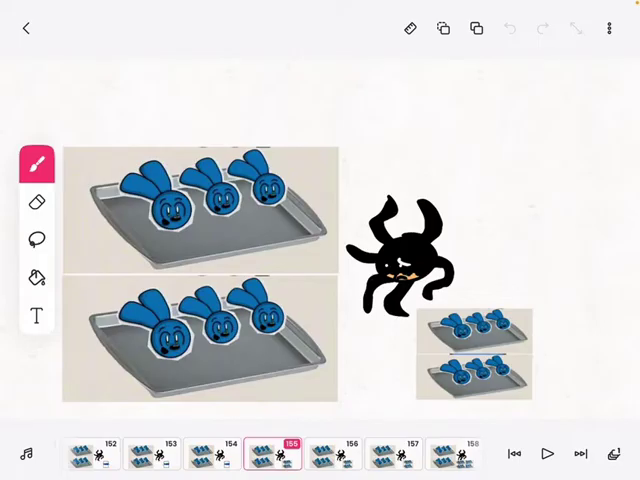
# - Advance through frames 156–162 as more trays multiply into a tiled canvas
pyautogui.moveTo(335, 455); pyautogui.dragTo(274, 455)
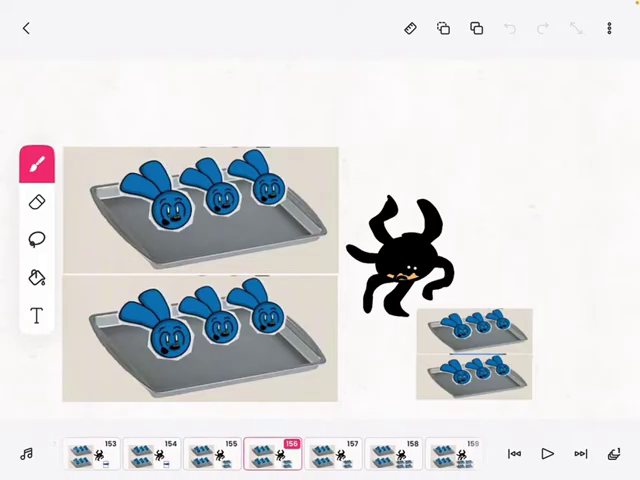
pyautogui.moveTo(335, 455); pyautogui.dragTo(274, 455)
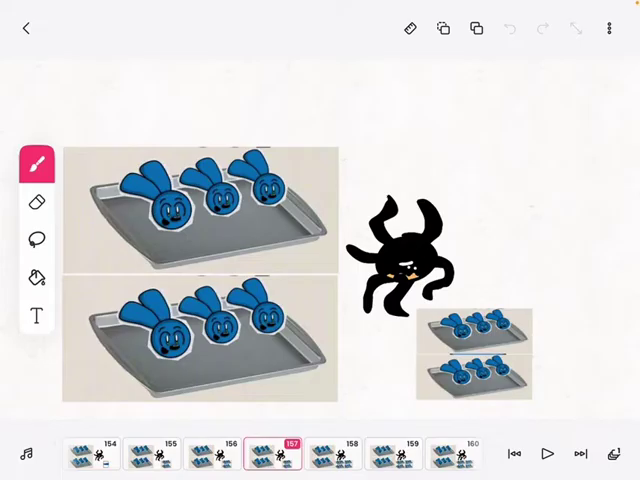
pyautogui.moveTo(335, 455); pyautogui.dragTo(274, 455)
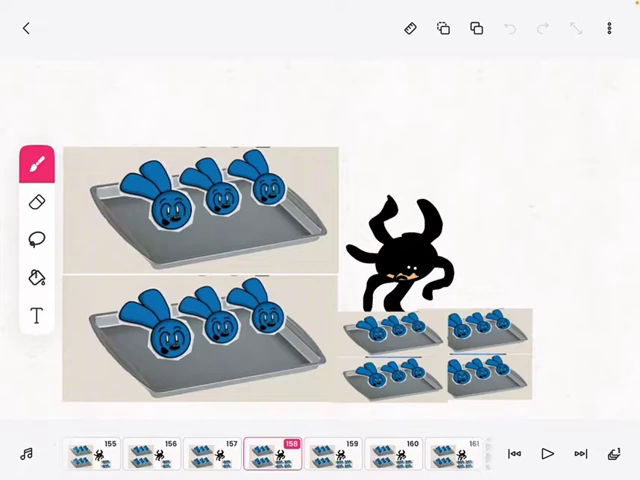
pyautogui.moveTo(335, 455); pyautogui.dragTo(274, 455)
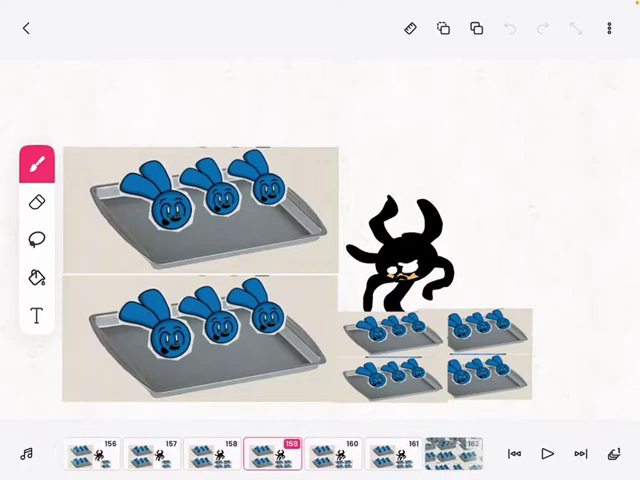
pyautogui.moveTo(335, 455); pyautogui.dragTo(274, 455)
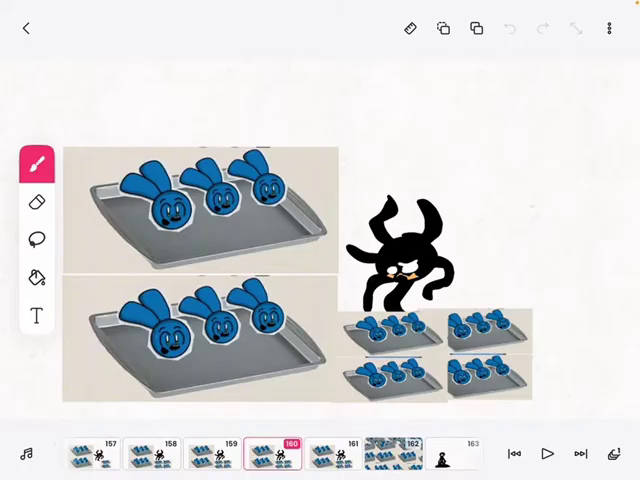
pyautogui.moveTo(335, 455); pyautogui.dragTo(274, 455)
pyautogui.moveTo(335, 455); pyautogui.dragTo(274, 455)
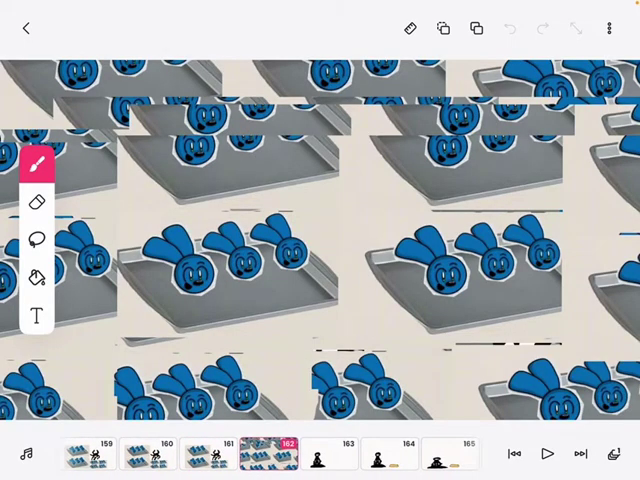
# - Advance to frames 163–164: the black figure, then the orange slab
pyautogui.moveTo(335, 455); pyautogui.dragTo(274, 455)
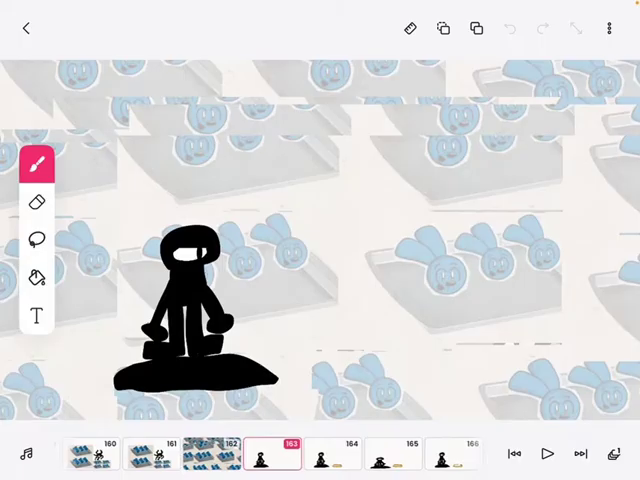
pyautogui.moveTo(335, 455); pyautogui.dragTo(274, 455)
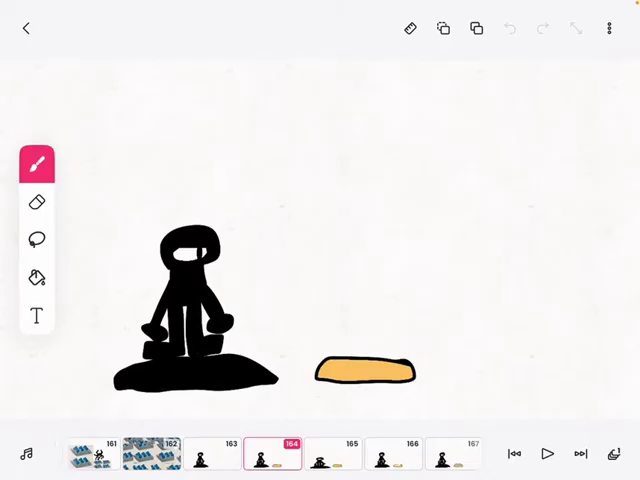
# - Step through frames 165–171: the dum oven, the food inside, then the cookie
pyautogui.moveTo(335, 455); pyautogui.dragTo(274, 455)
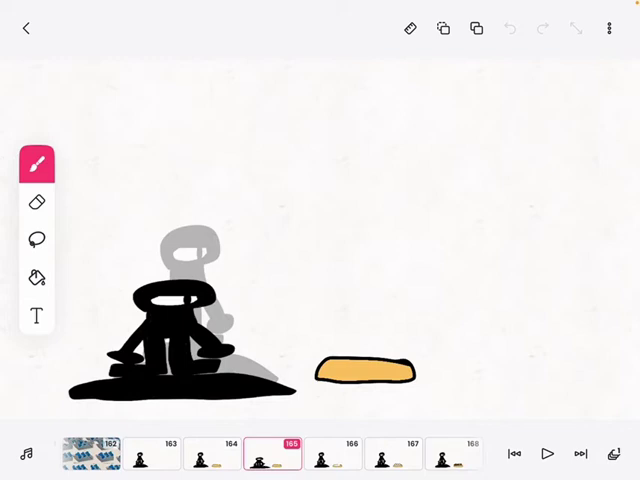
pyautogui.moveTo(335, 455); pyautogui.dragTo(274, 455)
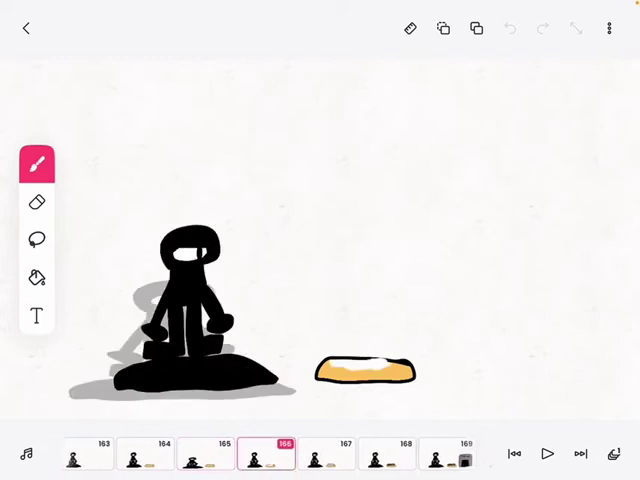
pyautogui.moveTo(335, 455); pyautogui.dragTo(274, 455)
pyautogui.moveTo(335, 455); pyautogui.dragTo(274, 455)
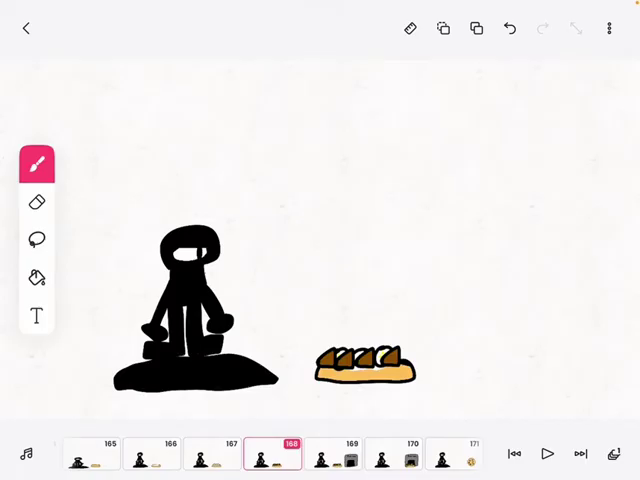
pyautogui.moveTo(335, 455); pyautogui.dragTo(274, 455)
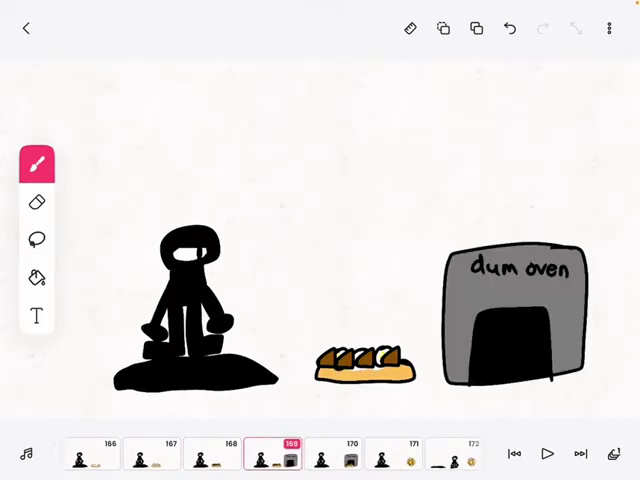
pyautogui.moveTo(335, 455); pyautogui.dragTo(274, 455)
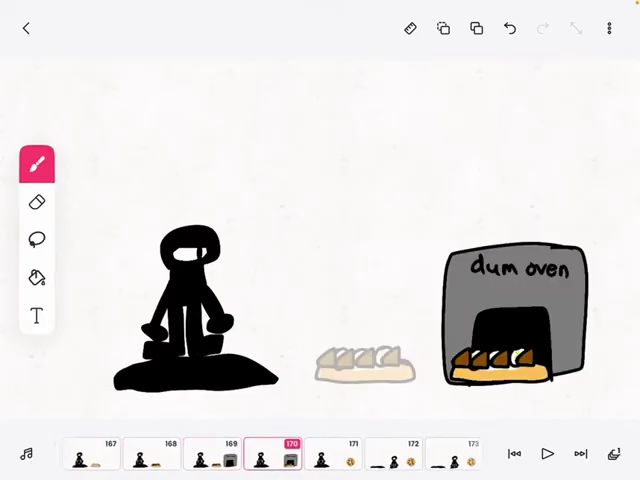
pyautogui.moveTo(335, 455); pyautogui.dragTo(274, 455)
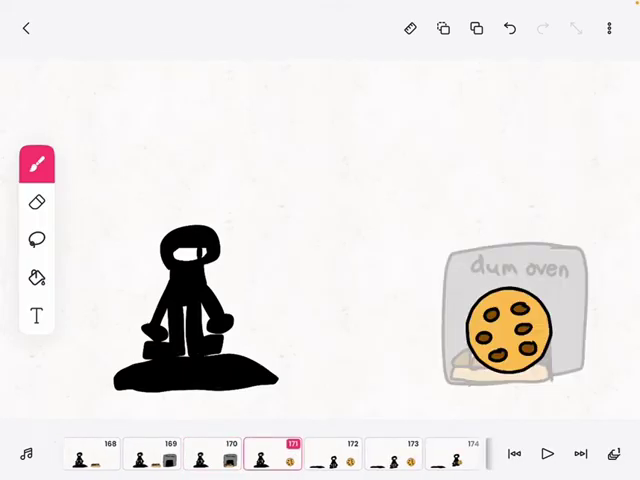
# - Advance through frames 172–175, ending on the closing title card
pyautogui.moveTo(335, 455); pyautogui.dragTo(274, 455)
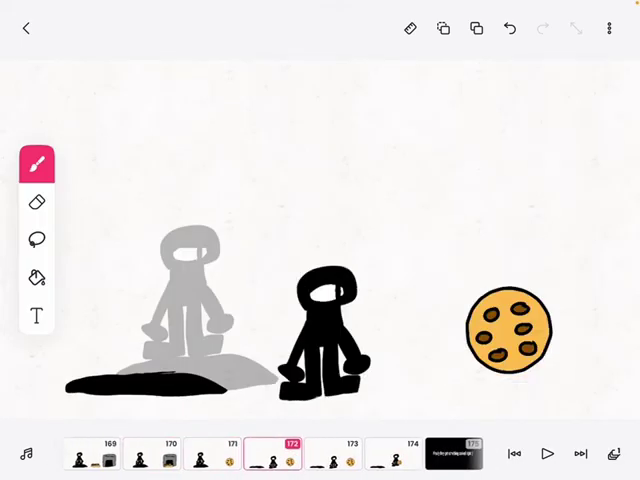
pyautogui.moveTo(335, 455); pyautogui.dragTo(274, 455)
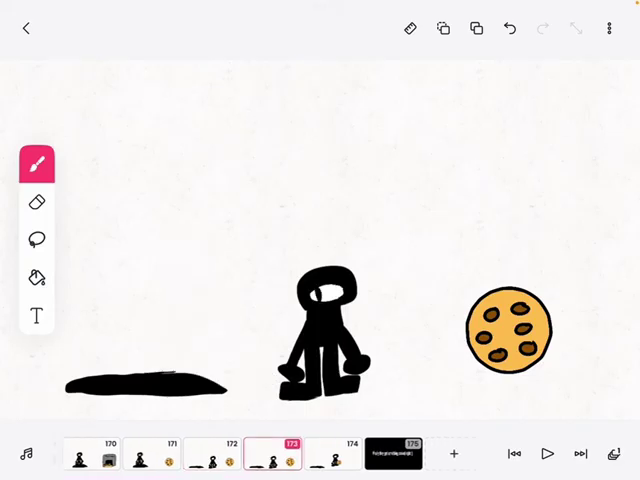
pyautogui.moveTo(335, 455); pyautogui.dragTo(274, 455)
pyautogui.moveTo(335, 455); pyautogui.dragTo(274, 455)
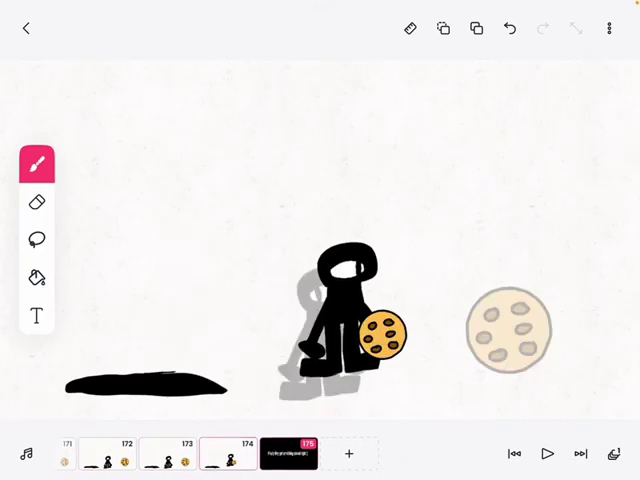